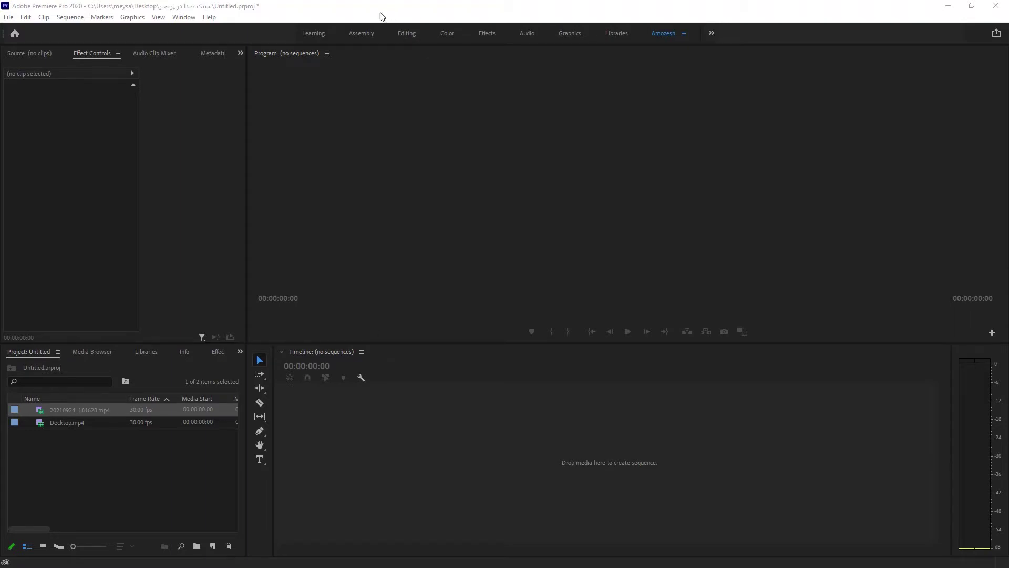
Select the Desktop.mp4 clip in the Project panel, then clear the selection.
left_click(116, 457)
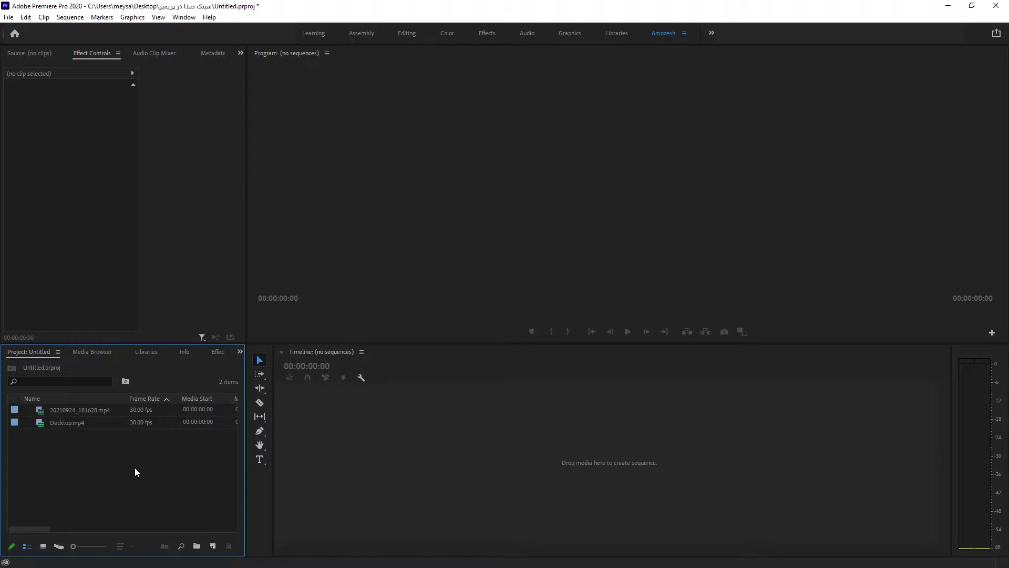
left_click(80, 426)
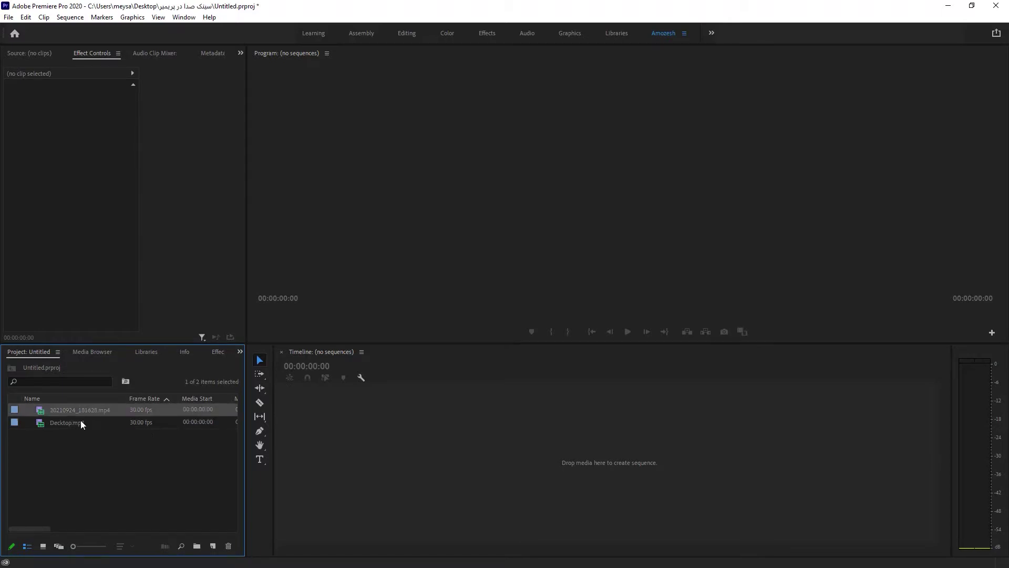
left_click(78, 409)
left_click(73, 423)
left_click(75, 412)
left_click(74, 421)
left_click(84, 436)
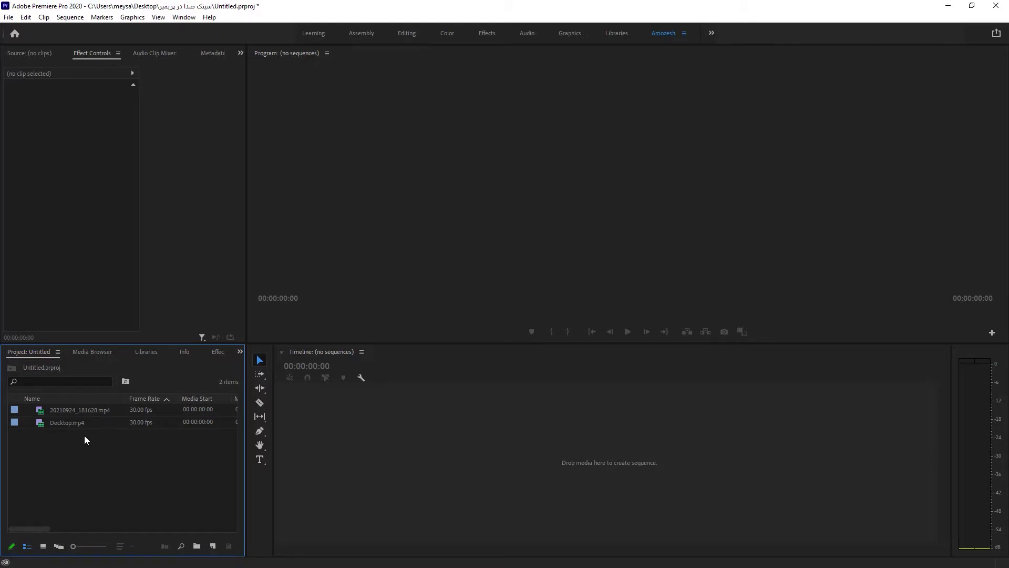
Drag Desktop.mp4 into the empty Timeline to create the Desktop sequence on V1 and A1.
left_click(71, 423)
left_click(78, 410)
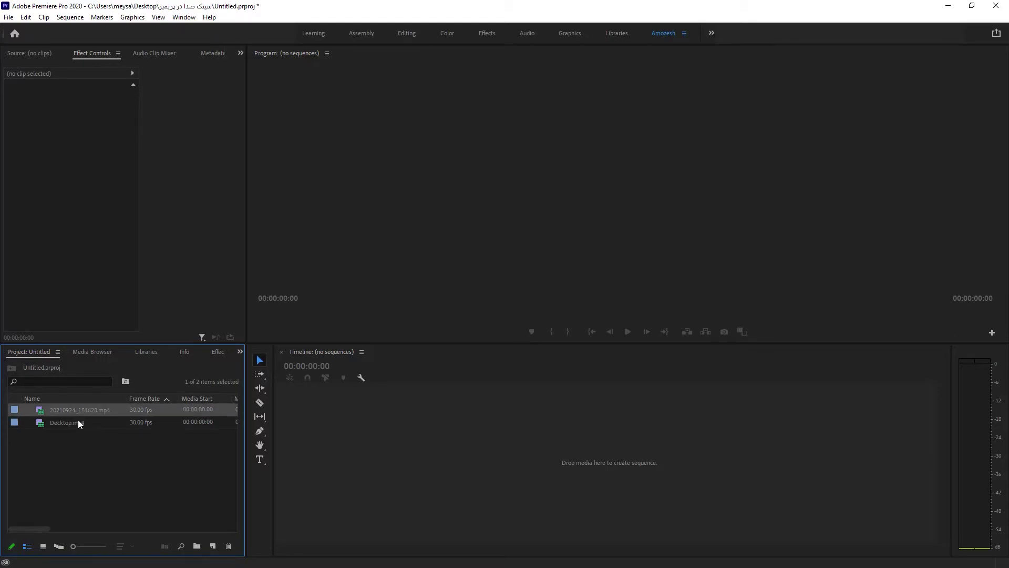
left_click(80, 422)
left_click(84, 409)
left_click(82, 423)
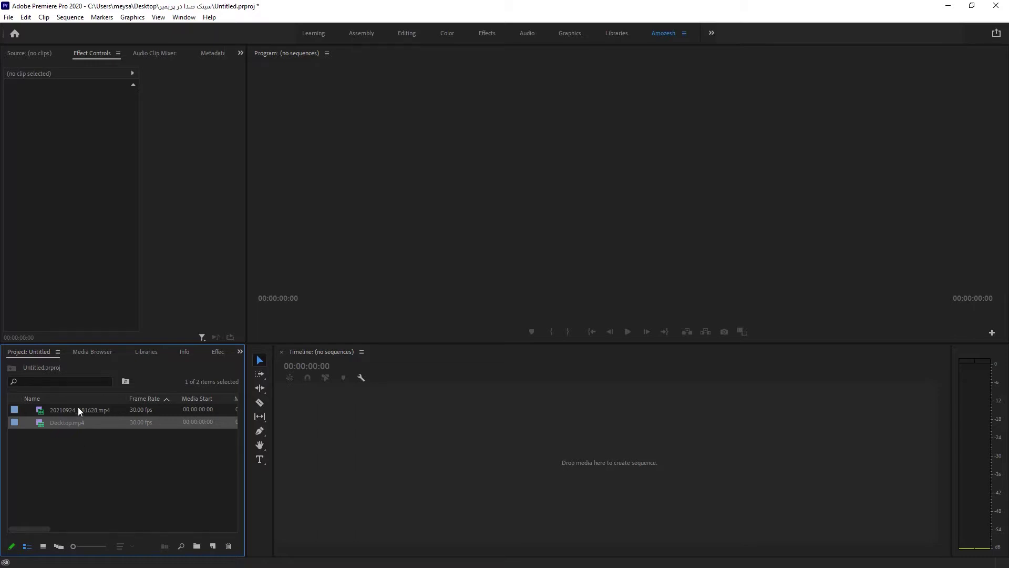
left_click_drag(77, 422, 310, 441)
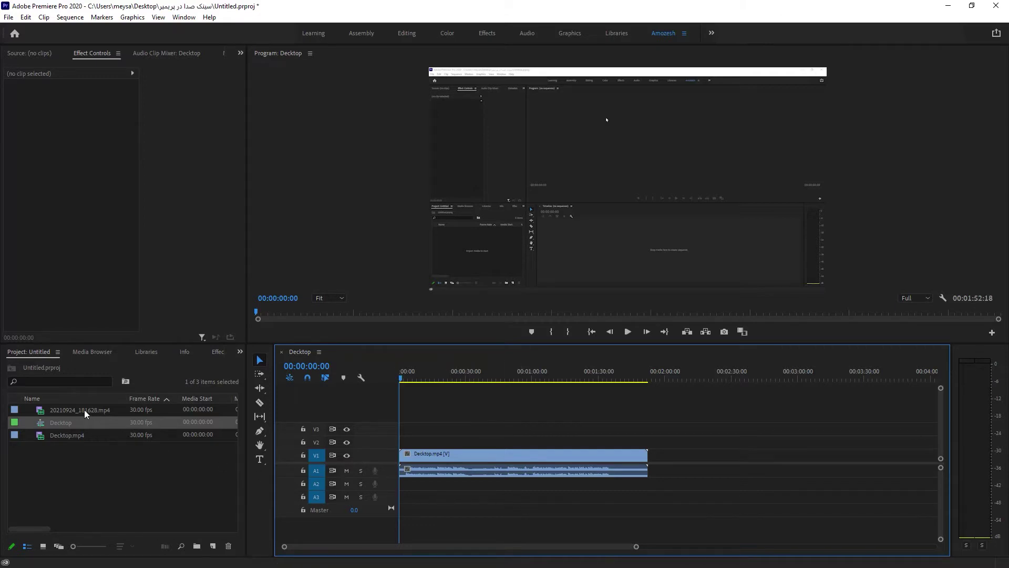
Place 20210924_181628.mp4 on V2 above the desktop clip, with the playhead at 00:00:12:10.
mouse_move(84, 409)
left_mouse_down()
mouse_move(418, 451)
mouse_move(406, 451)
left_mouse_up()
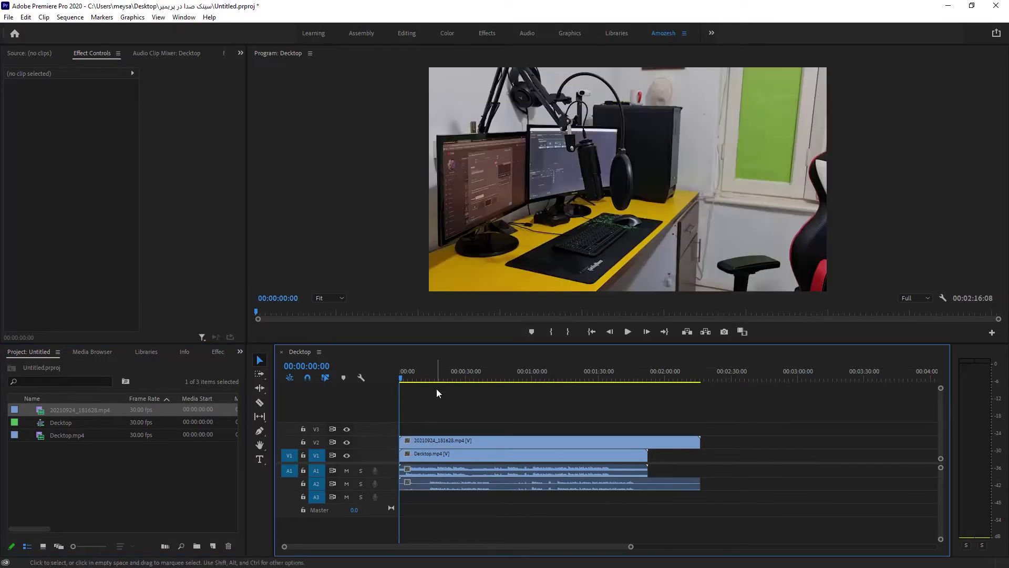
left_click(431, 379)
left_click_drag(431, 379, 428, 379)
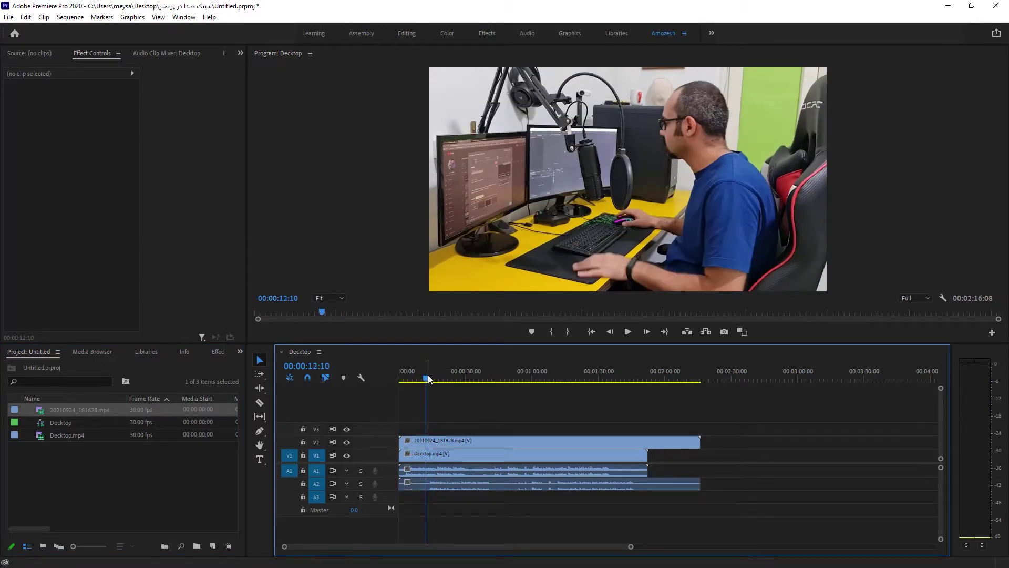
Mute audio tracks A1 and A2 and preview the footage around 39 seconds.
left_click(346, 471)
left_click(347, 483)
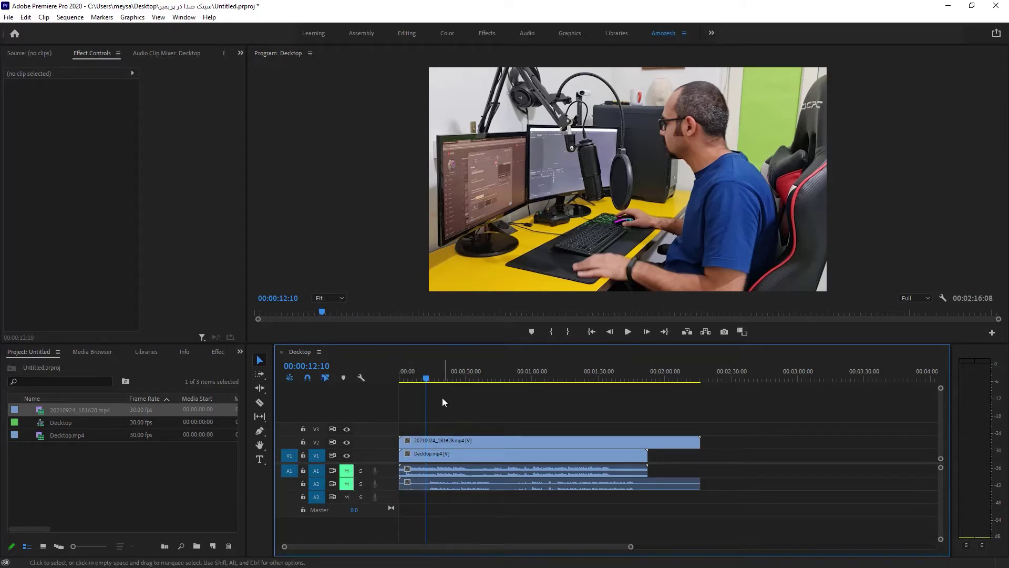
left_click_drag(427, 378, 551, 381)
Hide and re-show the V2 camera video, then marquee-select all timeline clips.
left_click(441, 455)
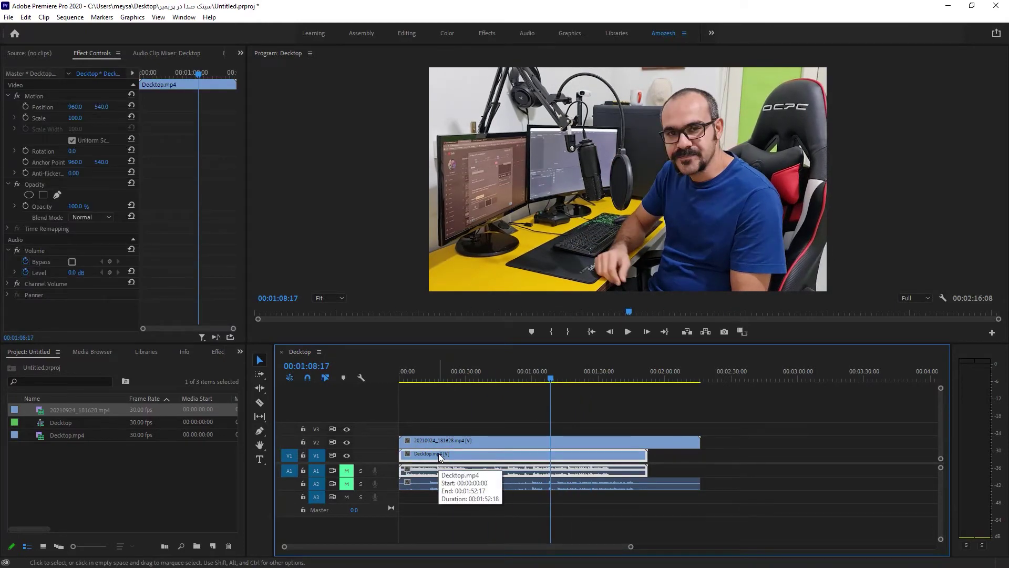
left_click(453, 440)
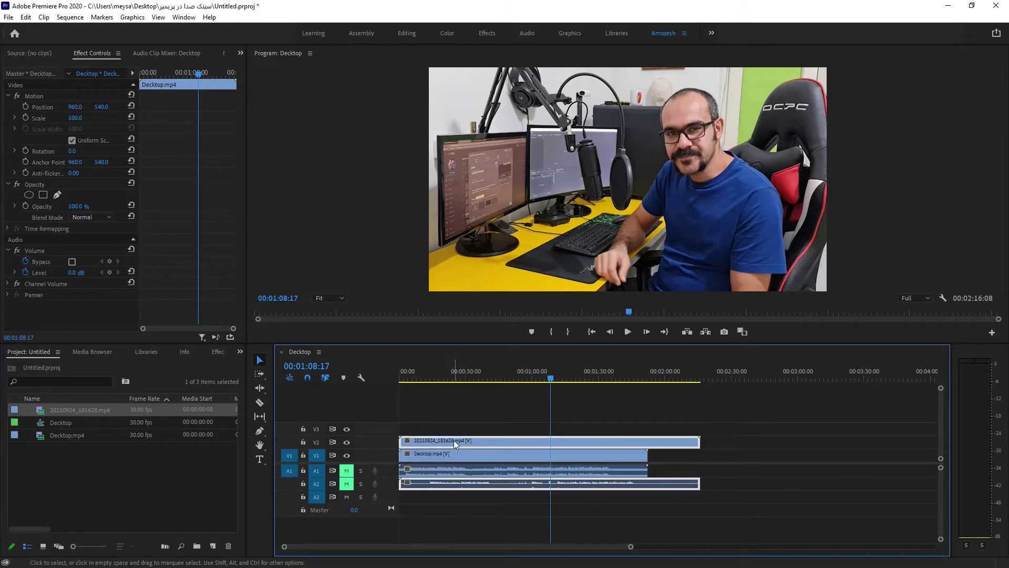
left_click(345, 441)
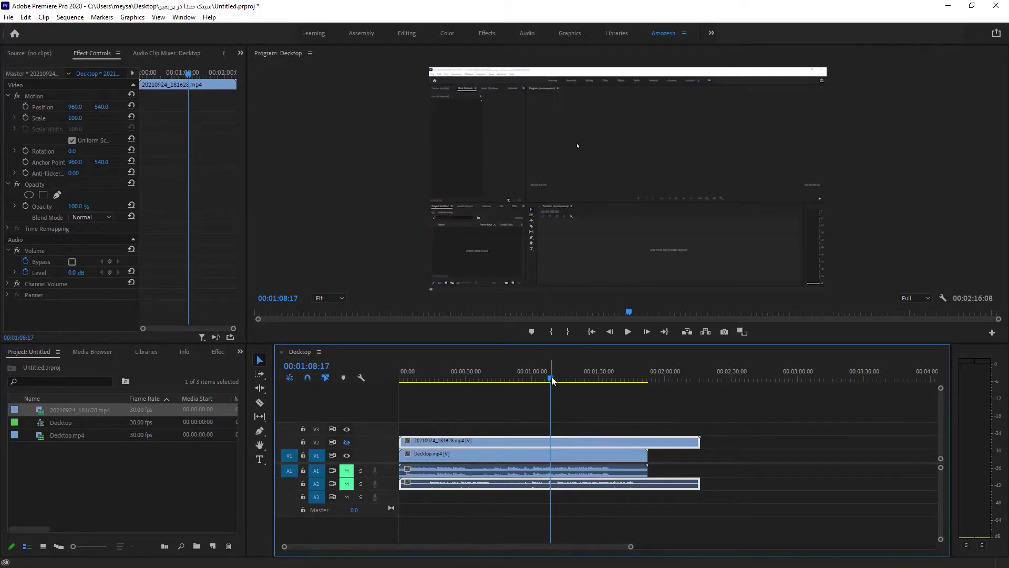
mouse_move(551, 376)
left_mouse_down()
mouse_move(421, 379)
mouse_move(489, 380)
left_mouse_up()
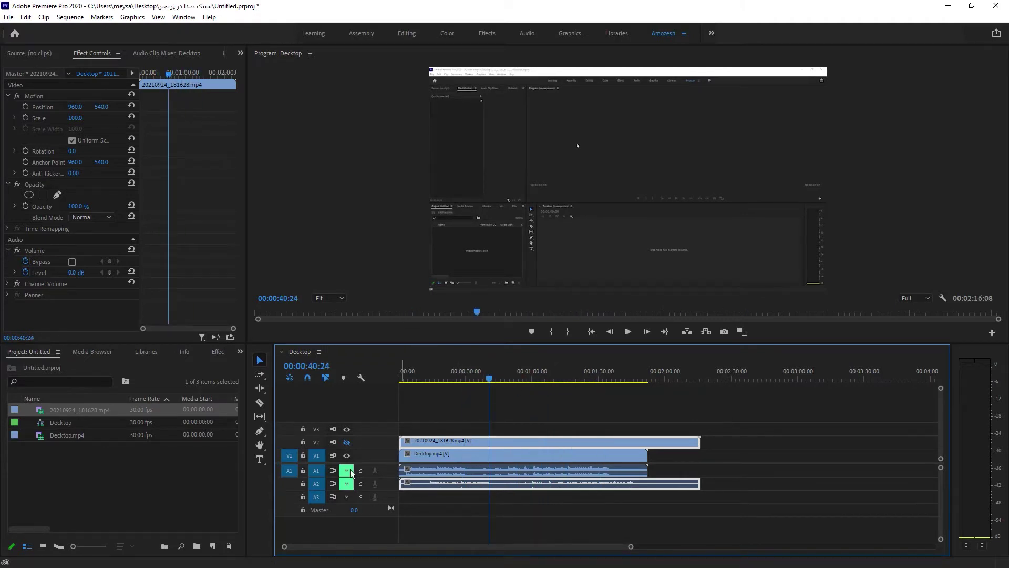
left_click(346, 441)
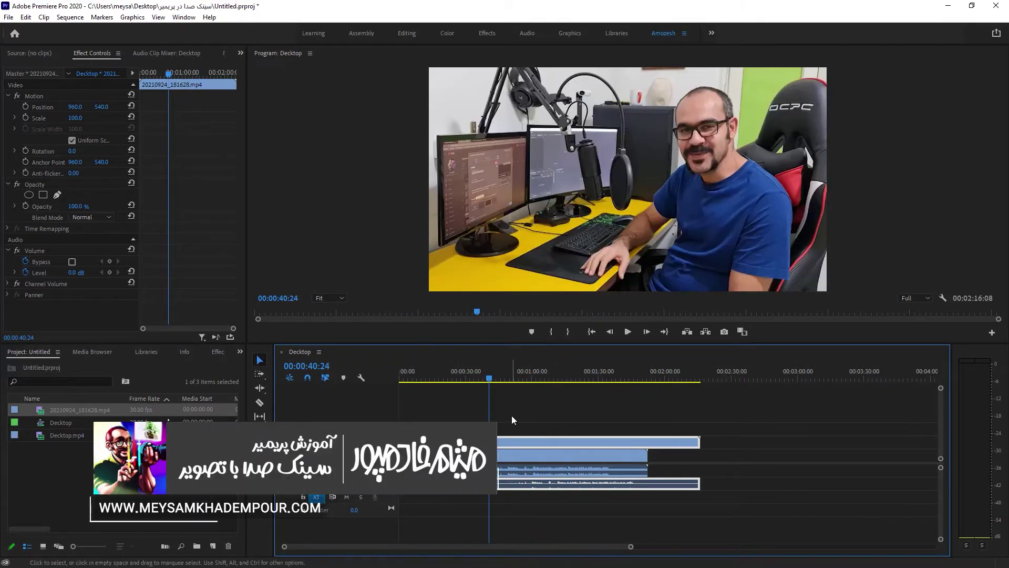
mouse_move(512, 411)
left_mouse_down()
mouse_move(545, 460)
mouse_move(585, 442)
left_mouse_up()
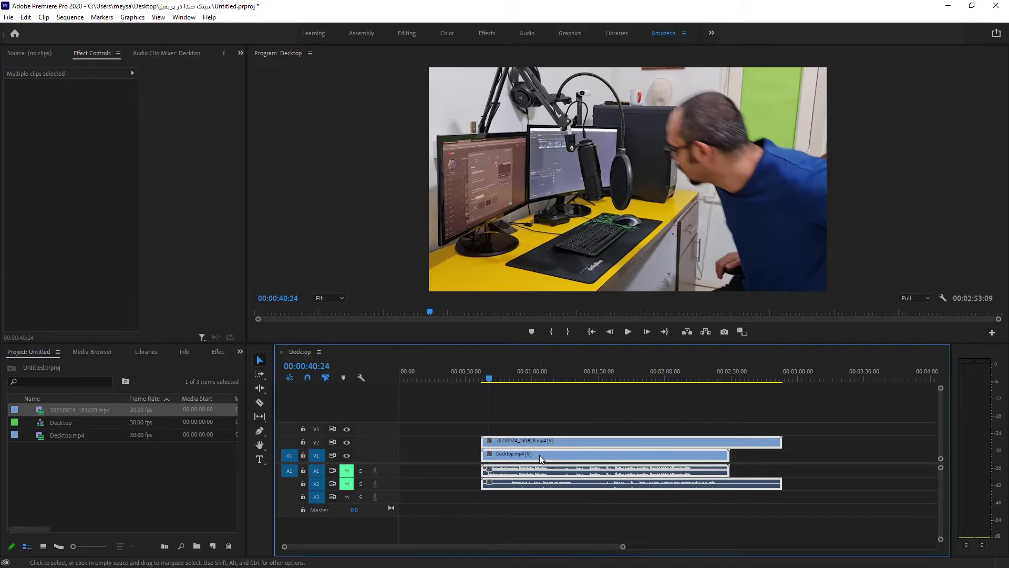
Synchronize the selected clips using Audio on Track Channel 1.
right_click(541, 458)
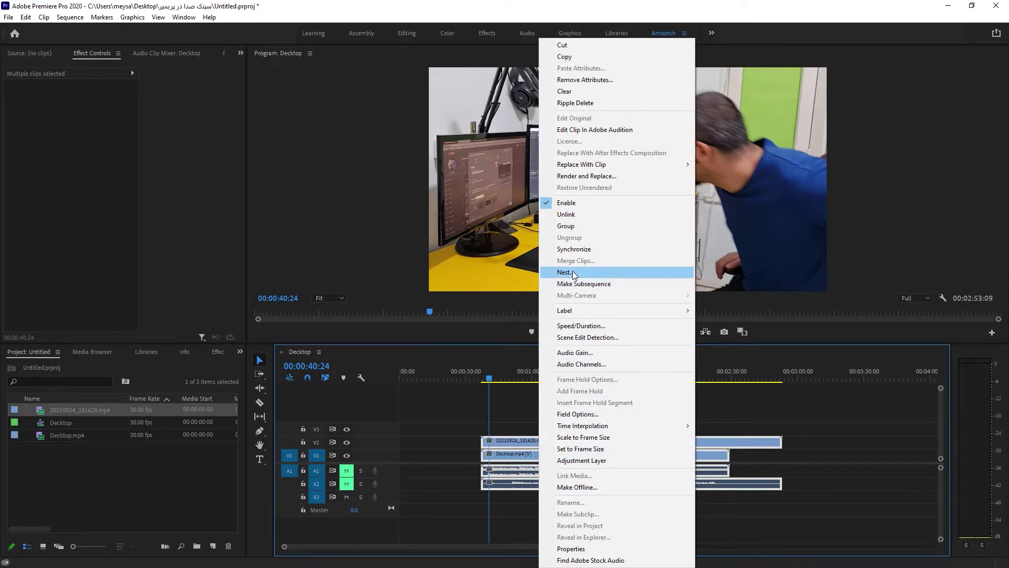
left_click(595, 249)
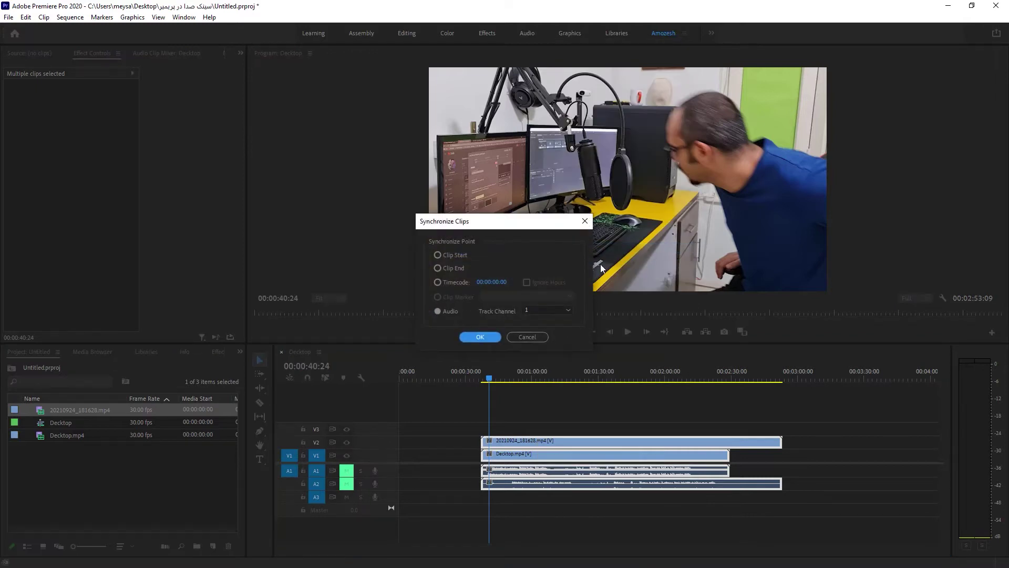
left_click(438, 254)
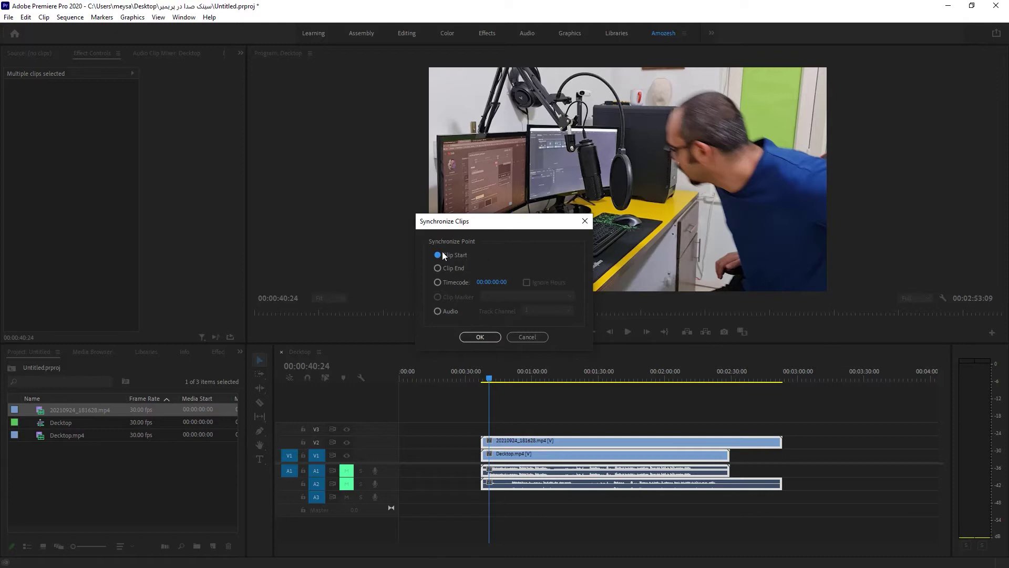
left_click(438, 311)
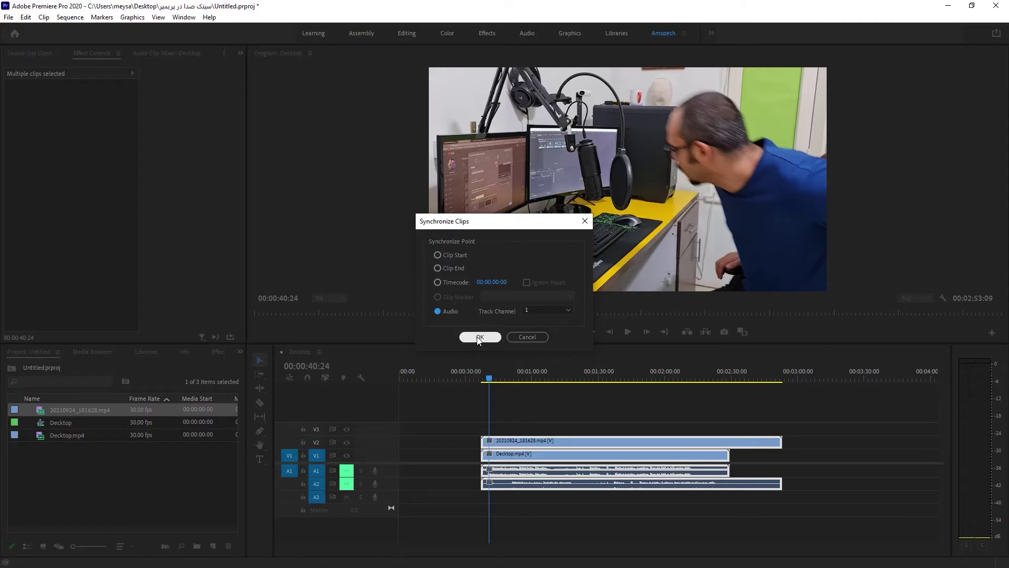
left_click(478, 338)
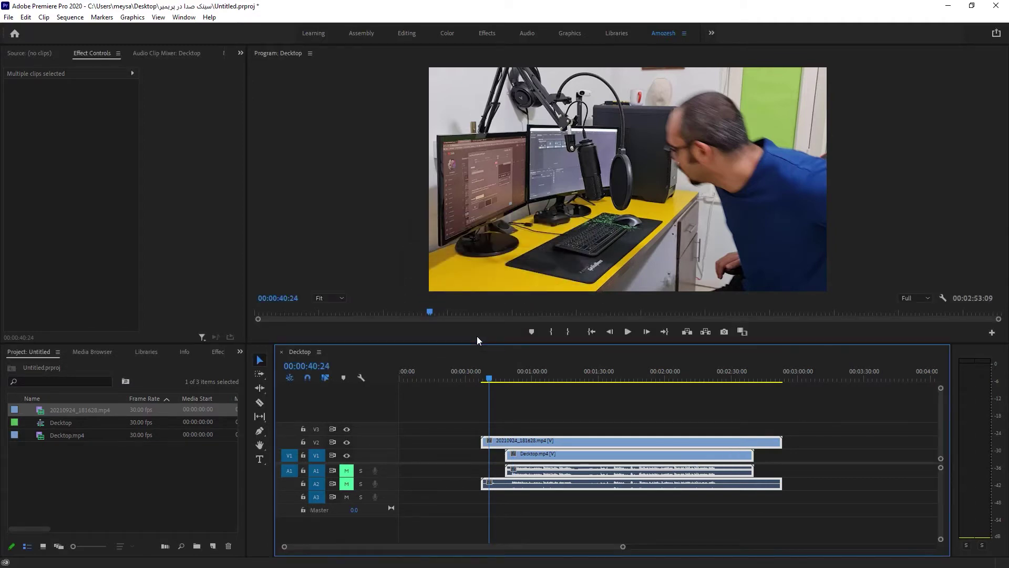
Zoom the timeline in closely around the 00:00:54 mark.
left_click_drag(493, 379, 524, 378)
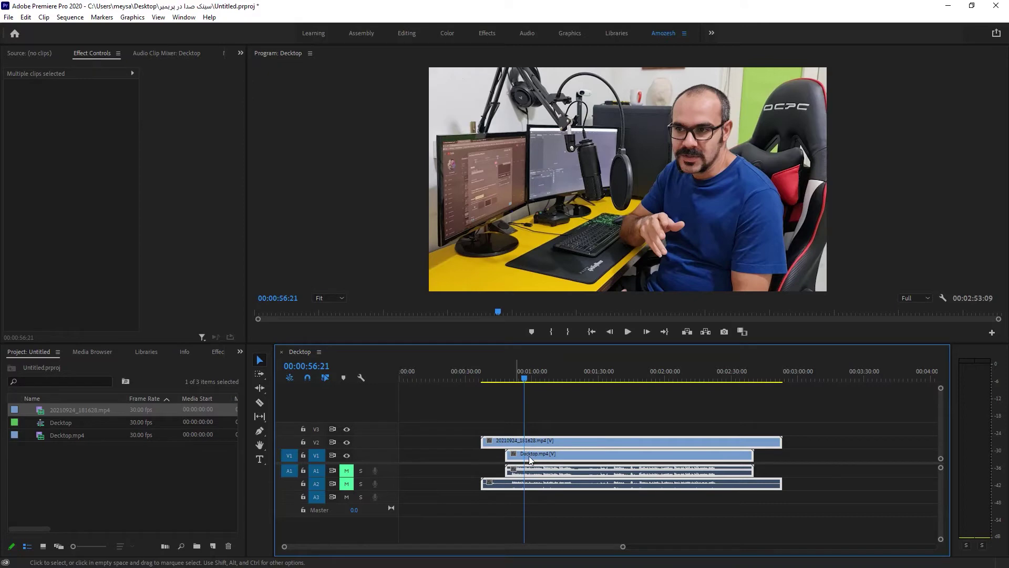
left_click(518, 376)
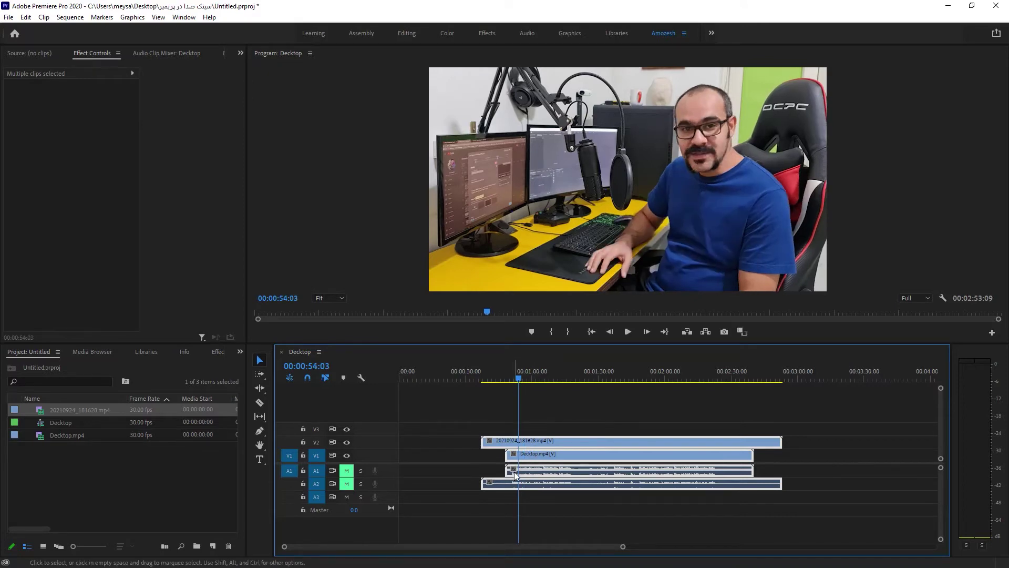
key("ctrl+equal")
key("ctrl+minus")
key("equal")
key("equal")
key("equal")
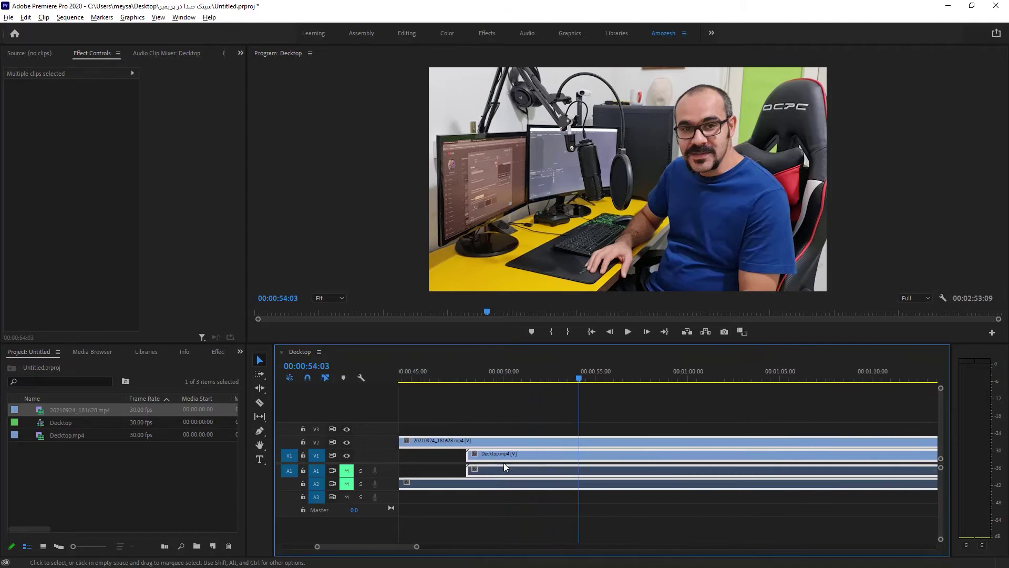
key("equal")
key("equal")
scroll(524, 484, "up", 5)
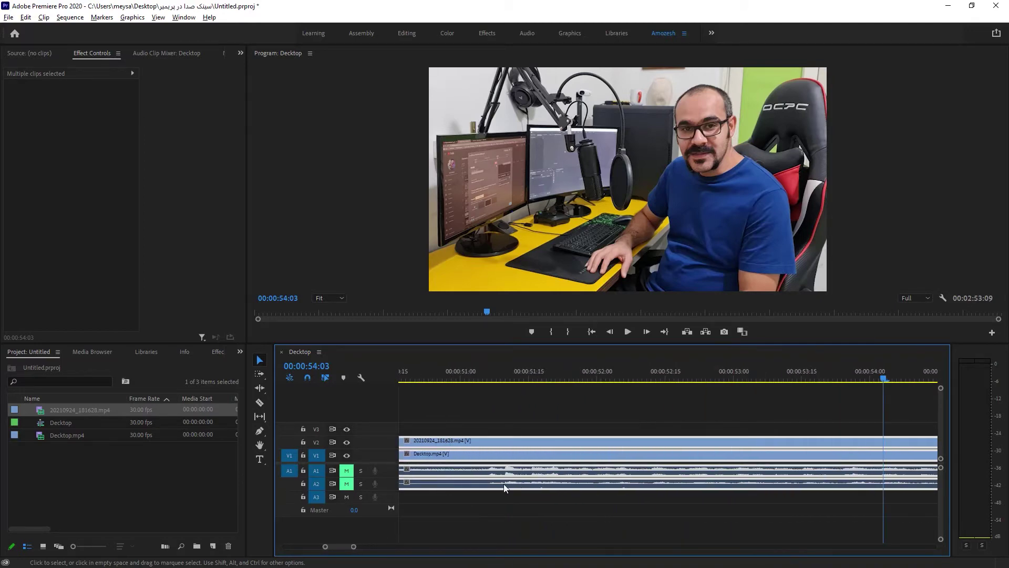
Play the stacked clips from 00:00:51:10 and stop to check their audio sync.
left_click_drag(504, 380, 526, 378)
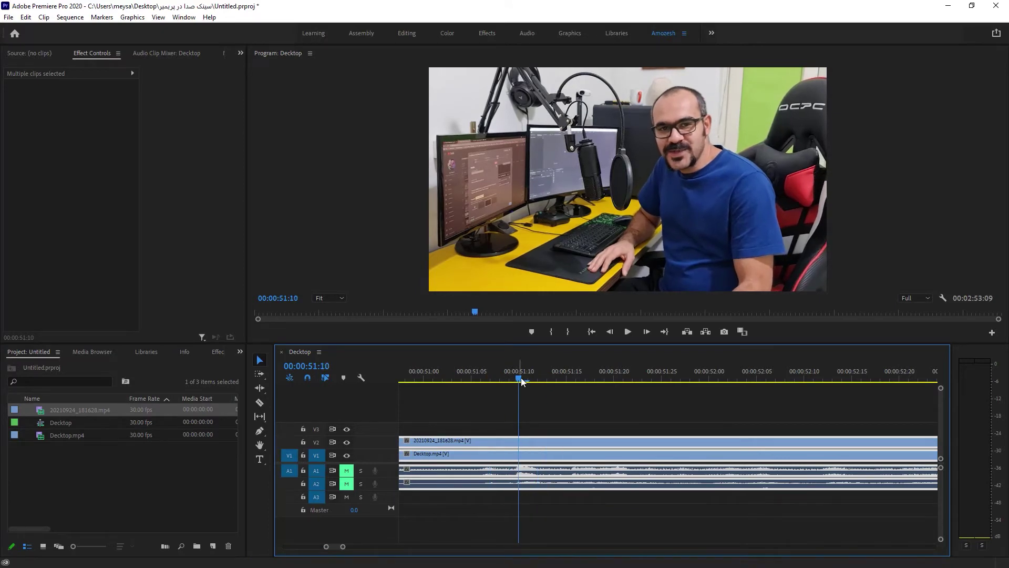
left_click(523, 441)
scroll(522, 440, "down", 10)
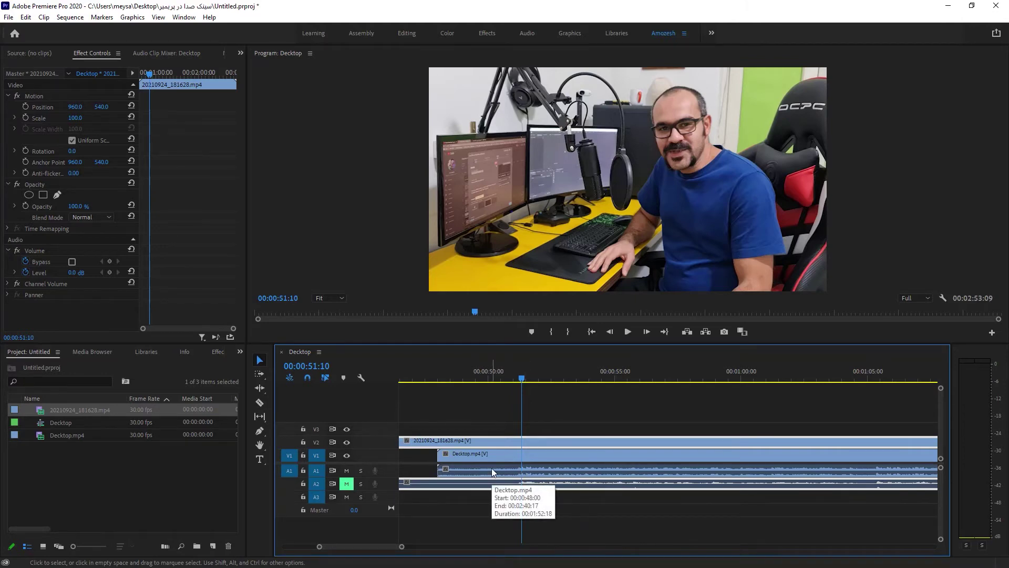
key("space")
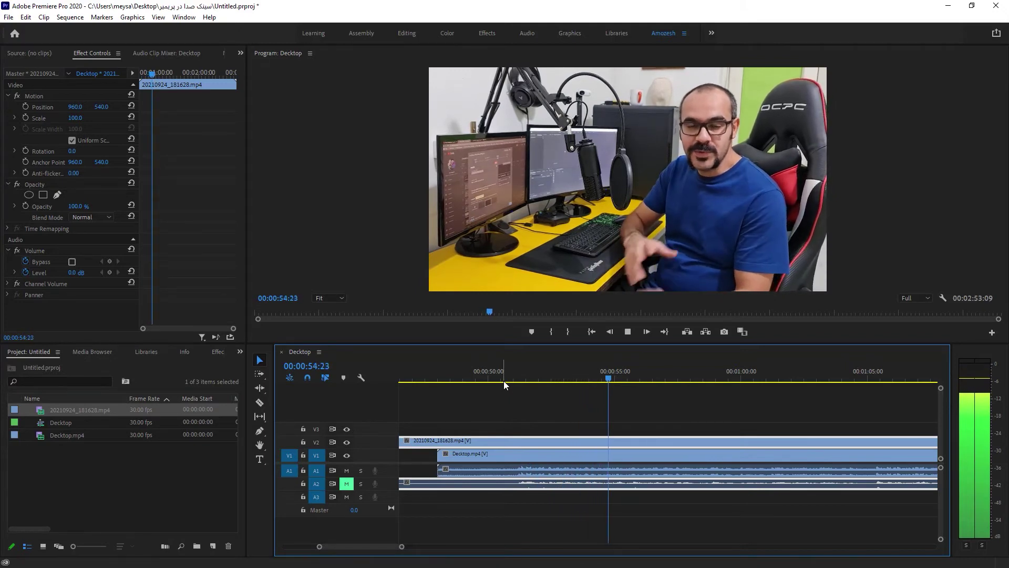
key("space")
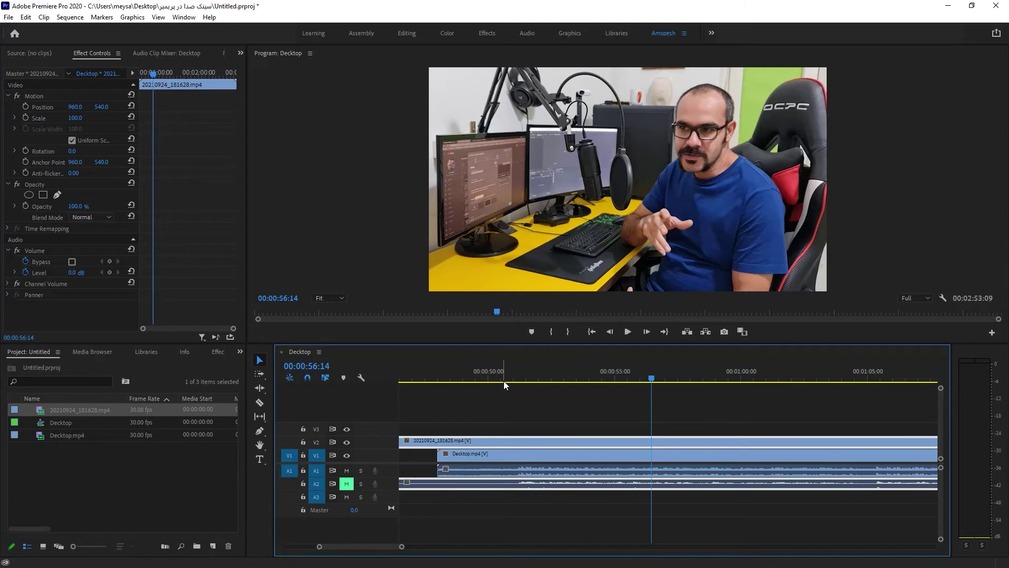
left_click(509, 453)
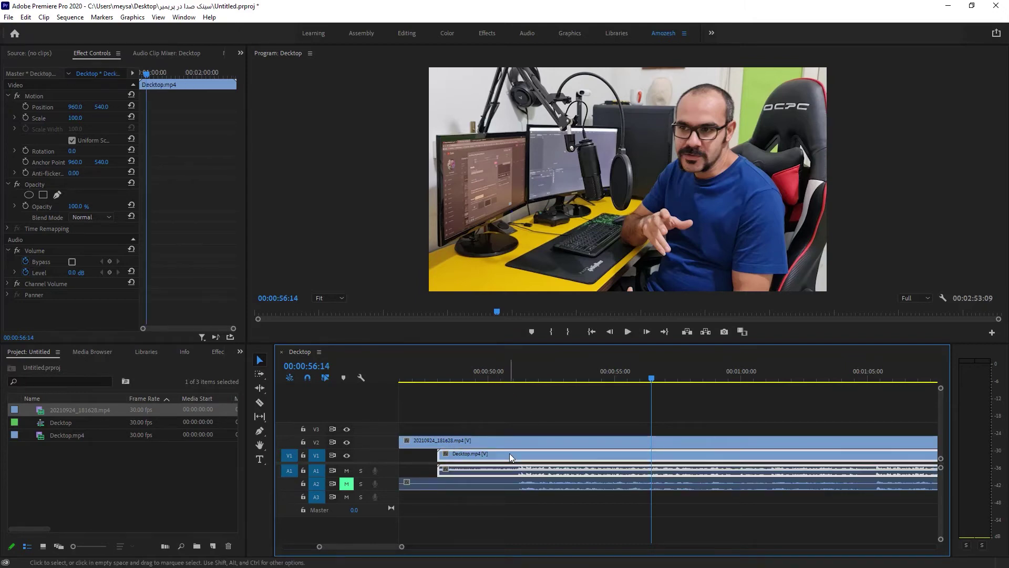
Save the project, mute track A3, and select the 20210924_181628.mp4 clip.
key("ctrl+s")
left_click(544, 378)
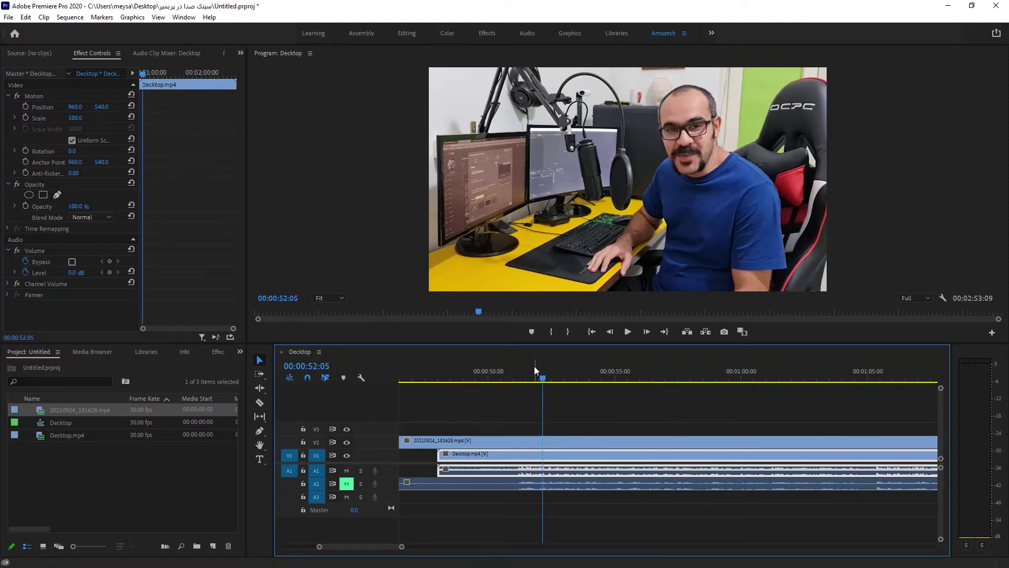
left_click(347, 497)
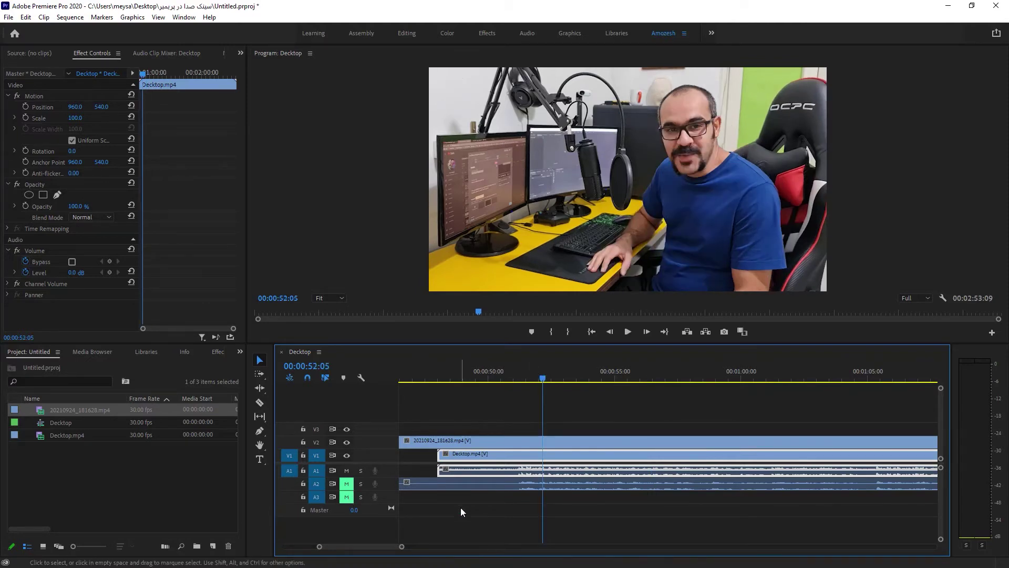
left_click(492, 396)
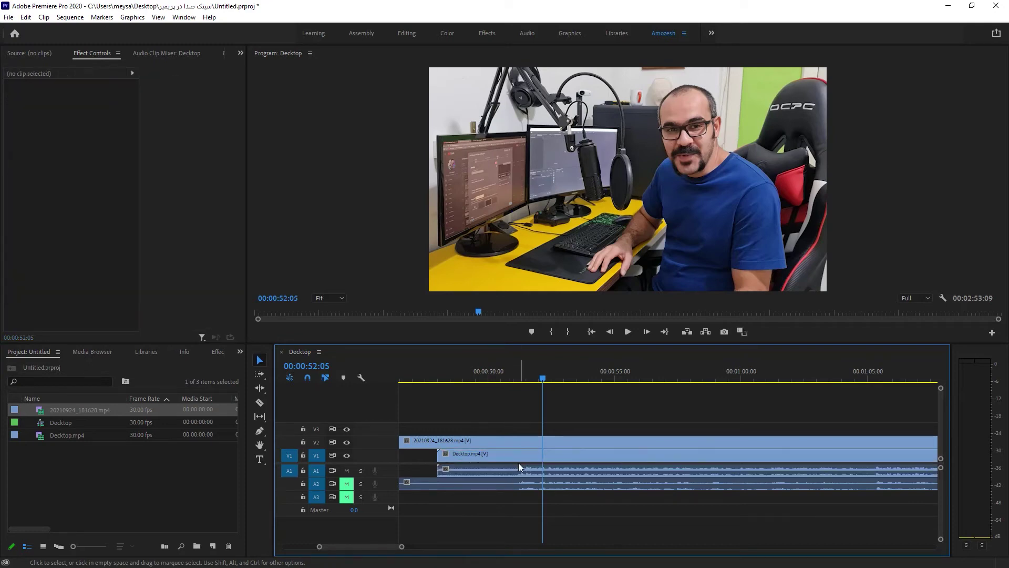
left_click(517, 484)
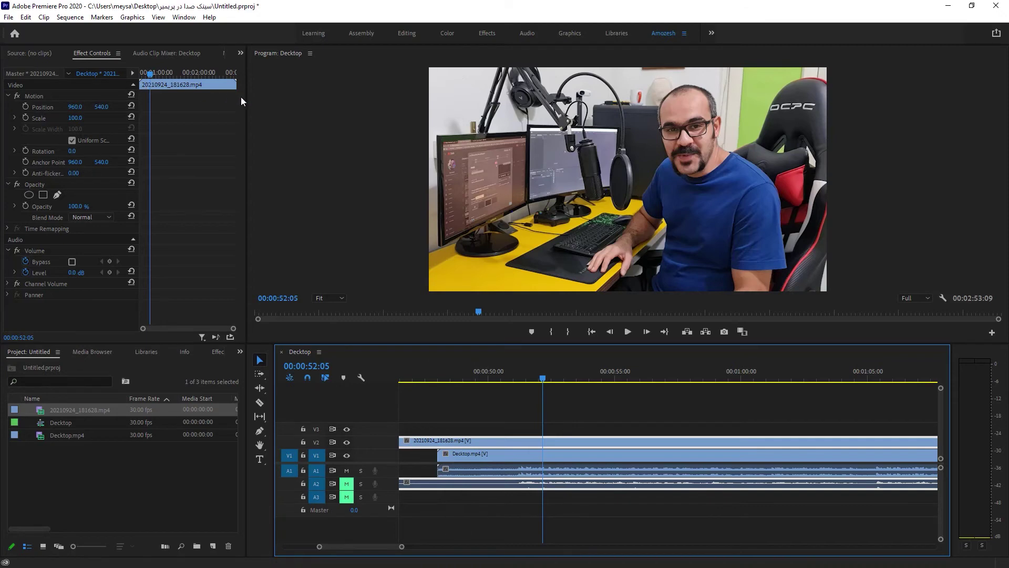
Widen the Effect Controls panel and its property name and value columns.
left_click_drag(246, 107, 332, 113)
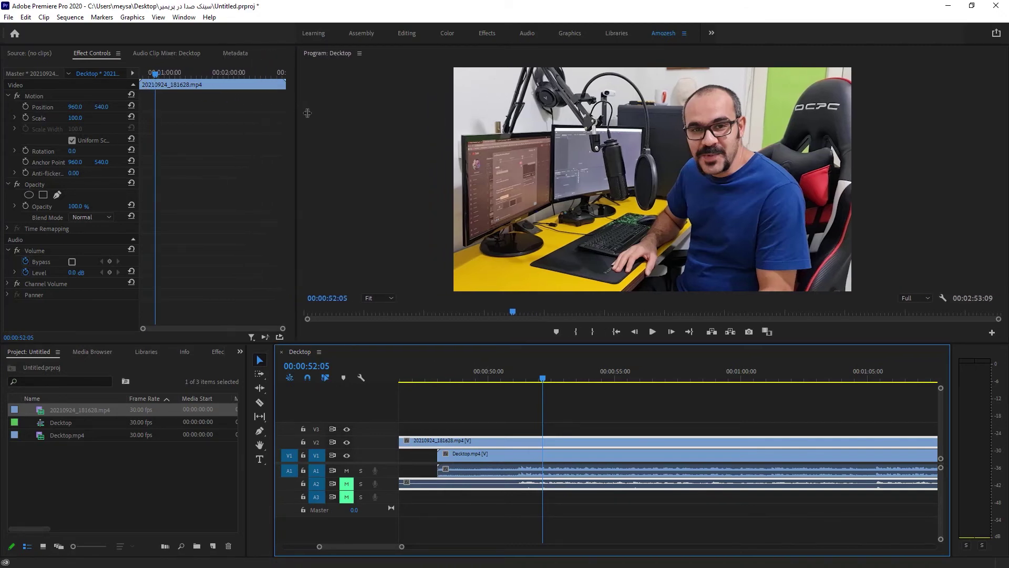
left_click_drag(146, 122, 219, 121)
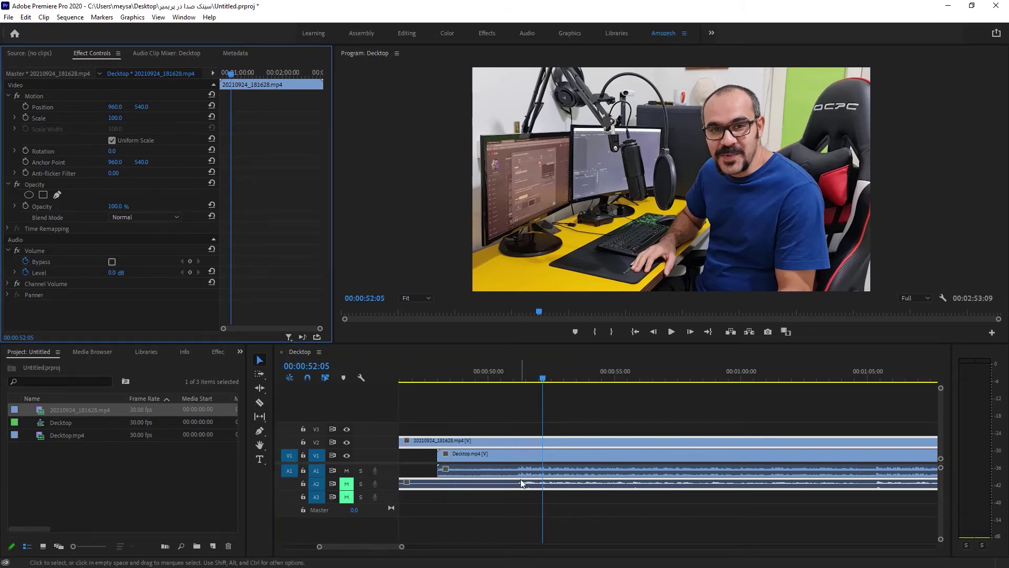
left_click(491, 450)
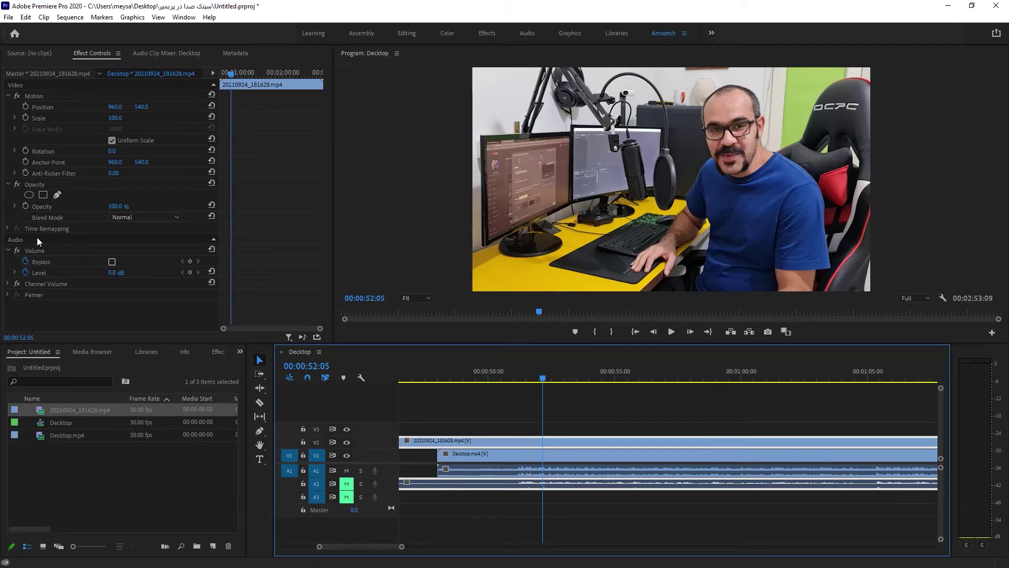
Set the camera clip's Volume Level to a constant 15.0 dB with animation turned off.
left_click_drag(118, 273, 148, 272)
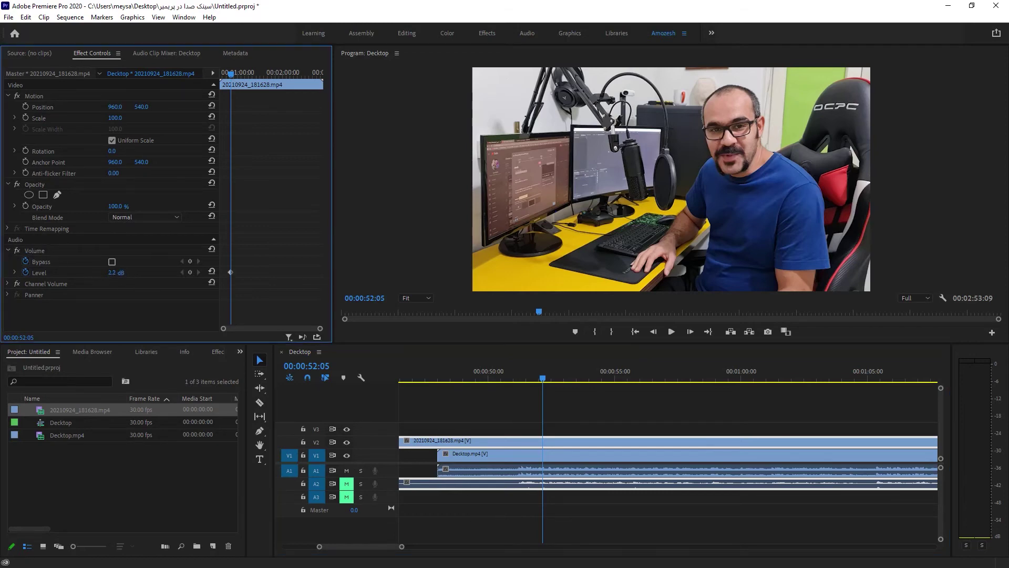
left_click(27, 270)
left_click(547, 303)
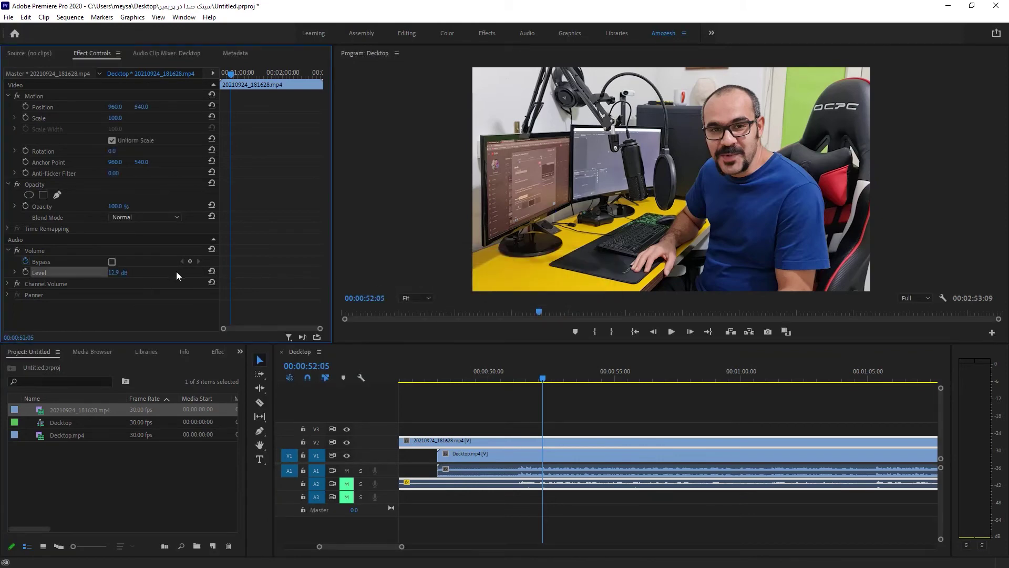
left_click(115, 273)
type("15")
key("Return")
left_click_drag(543, 378, 524, 380)
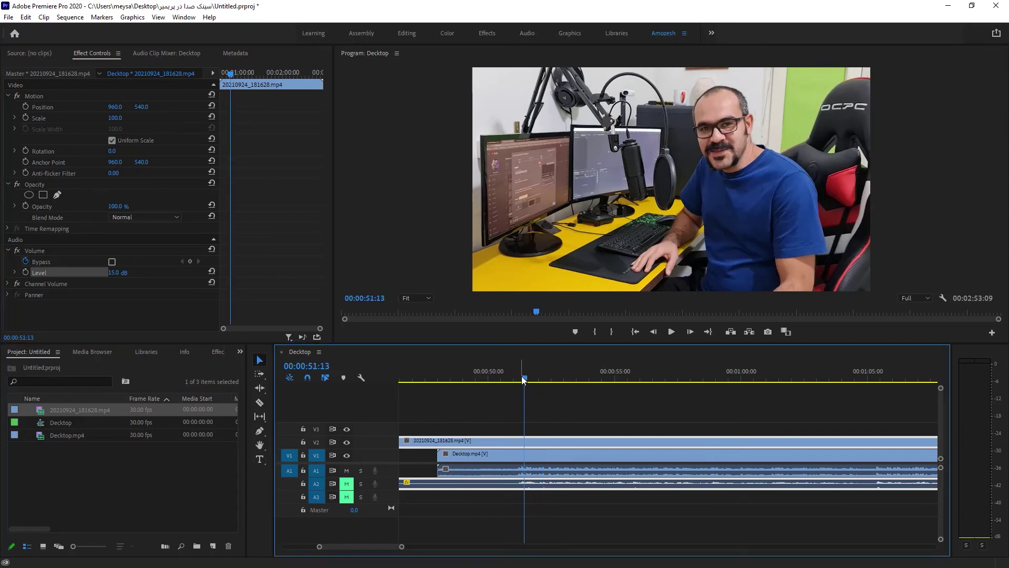